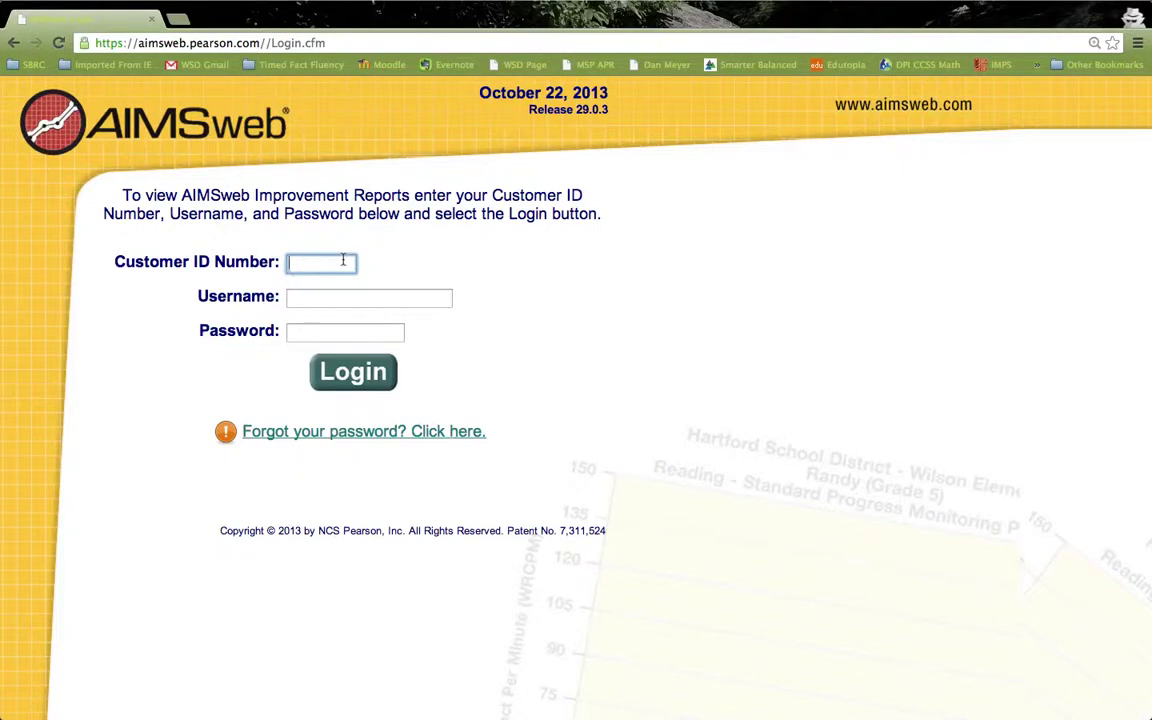
- Sign in with the district customer ID, username and password, then open the Welcome getting-started page
type("290")
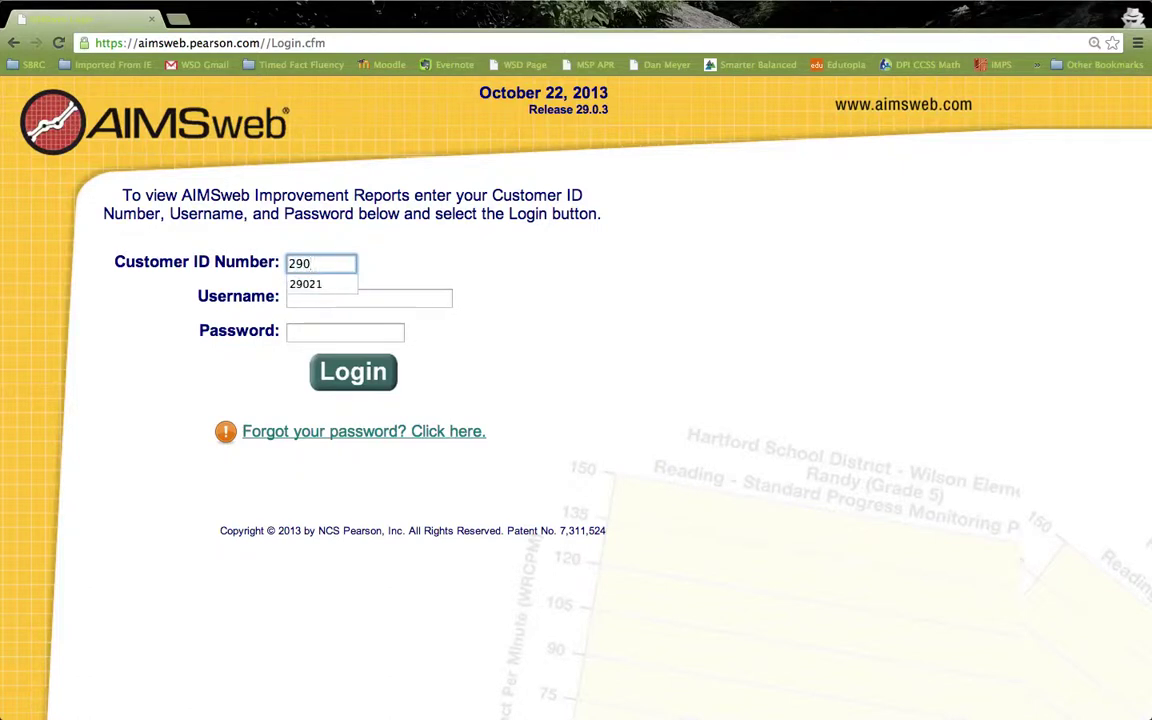
type("21")
left_click(387, 300)
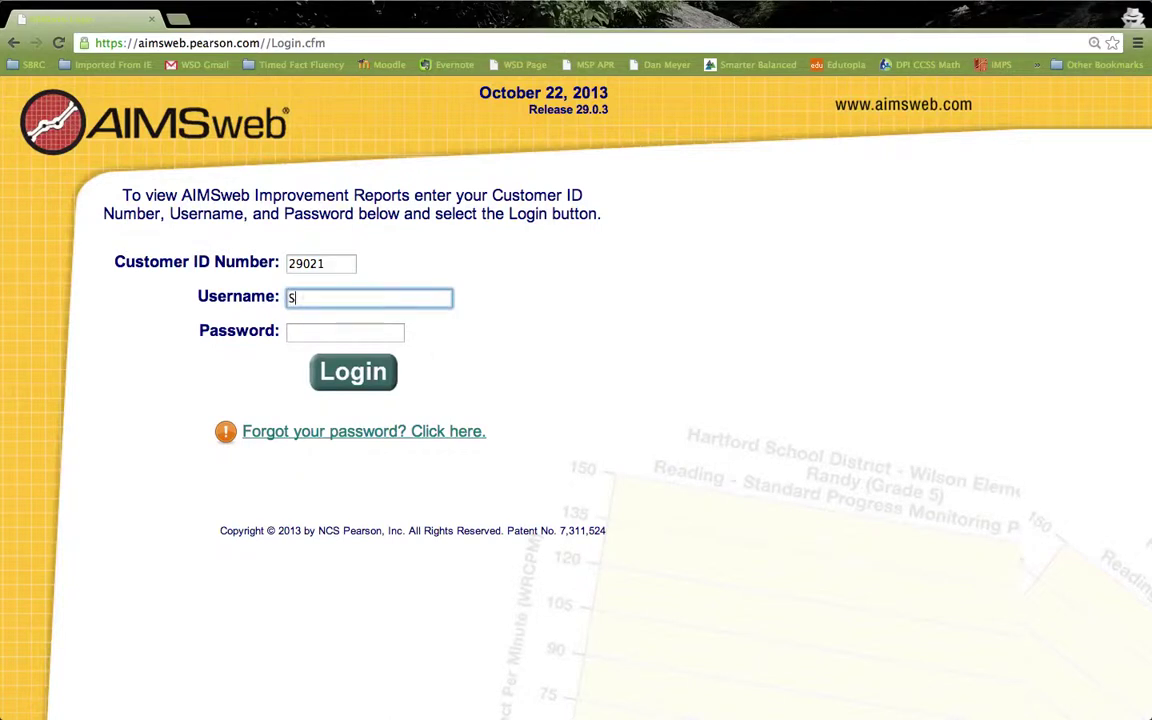
key("Tab")
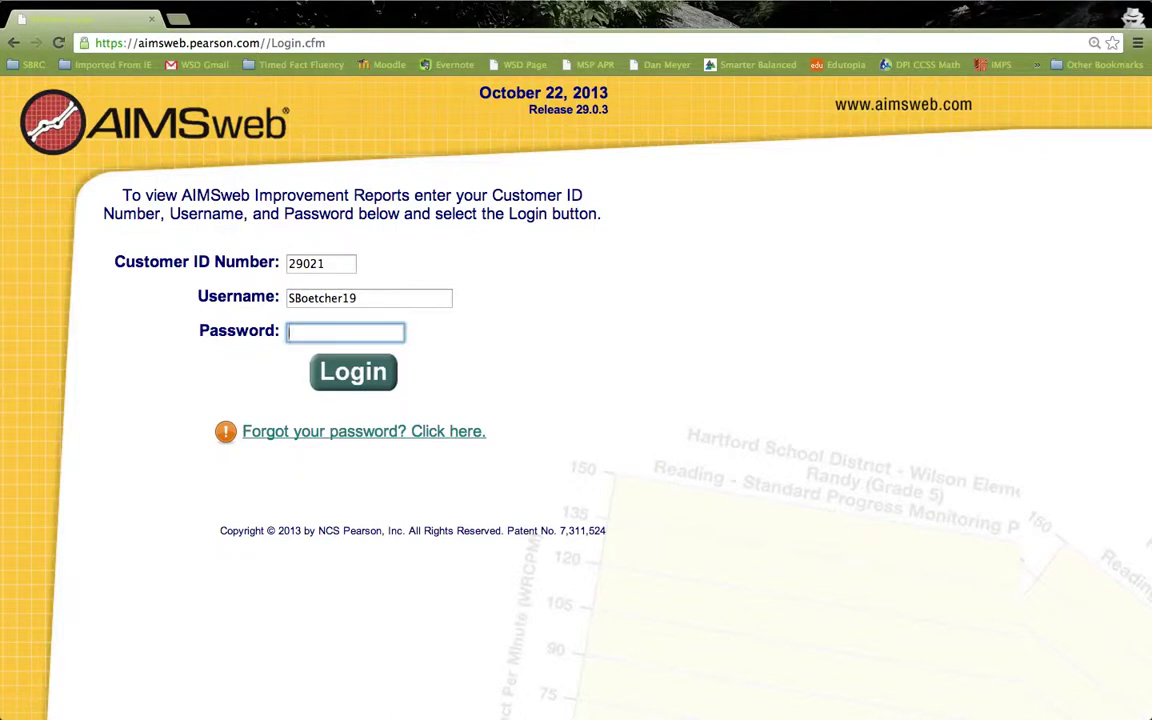
type("************")
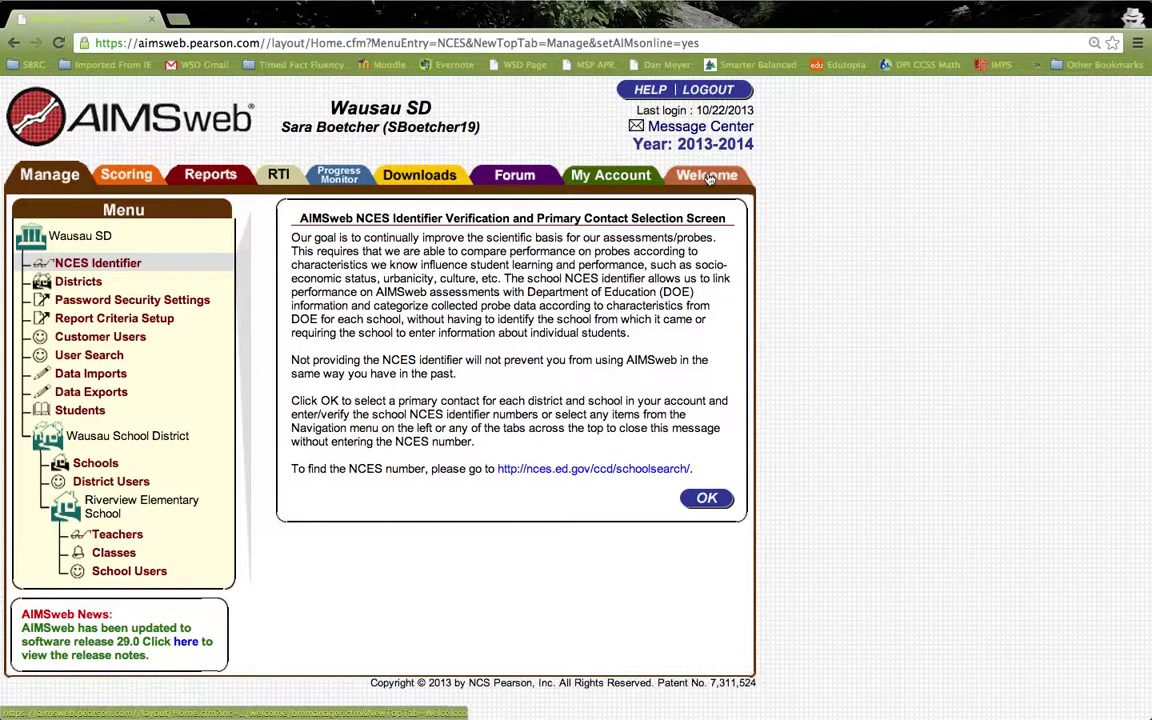
left_click(707, 177)
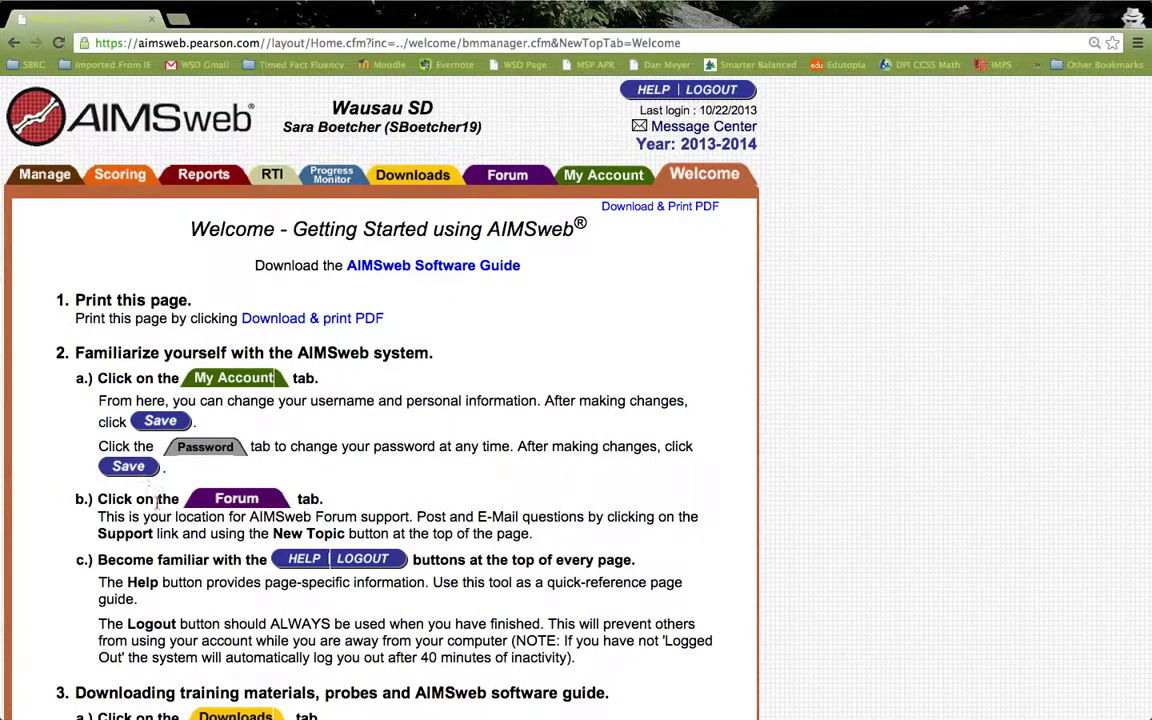
scroll(776, 530, "down", 5)
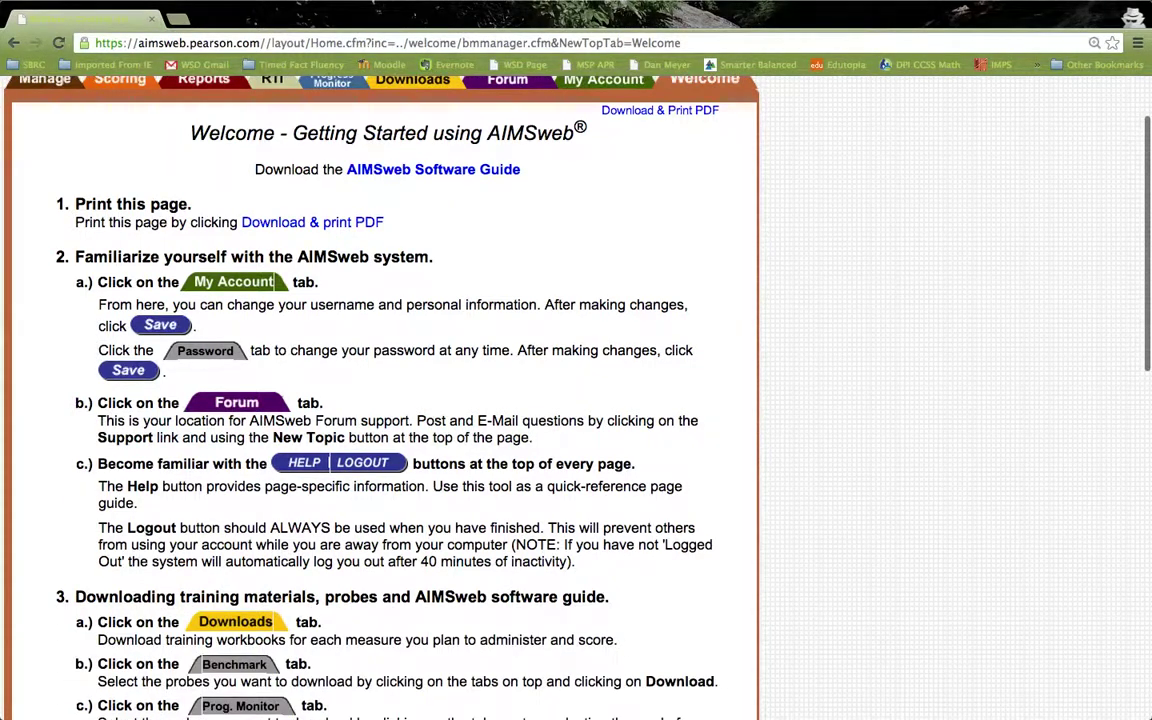
scroll(518, 390, "down", 4)
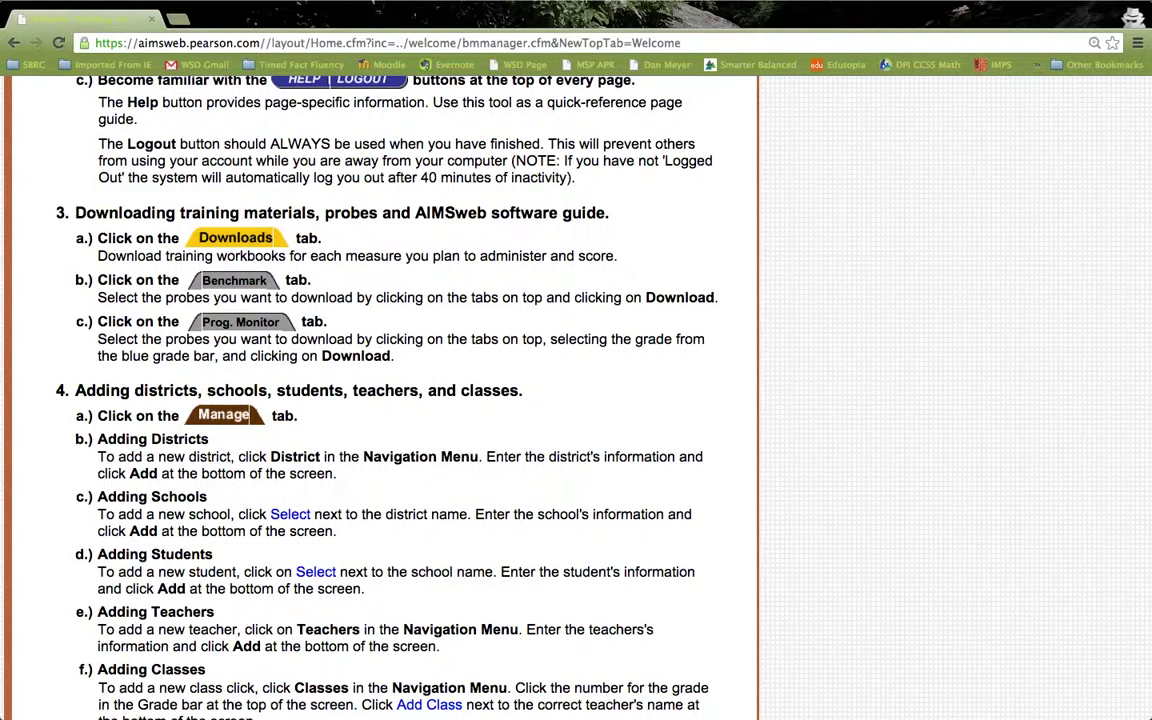
scroll(518, 390, "up", 9)
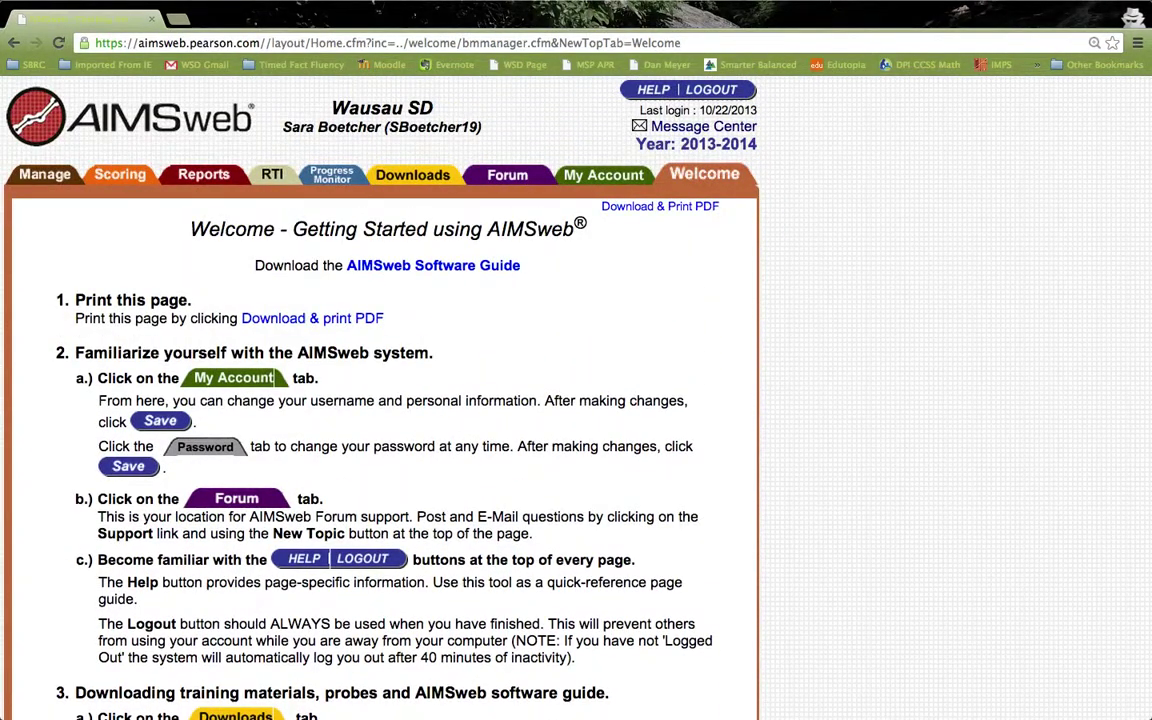
- Open My Account's personal info, then its Change Password form
left_click(604, 176)
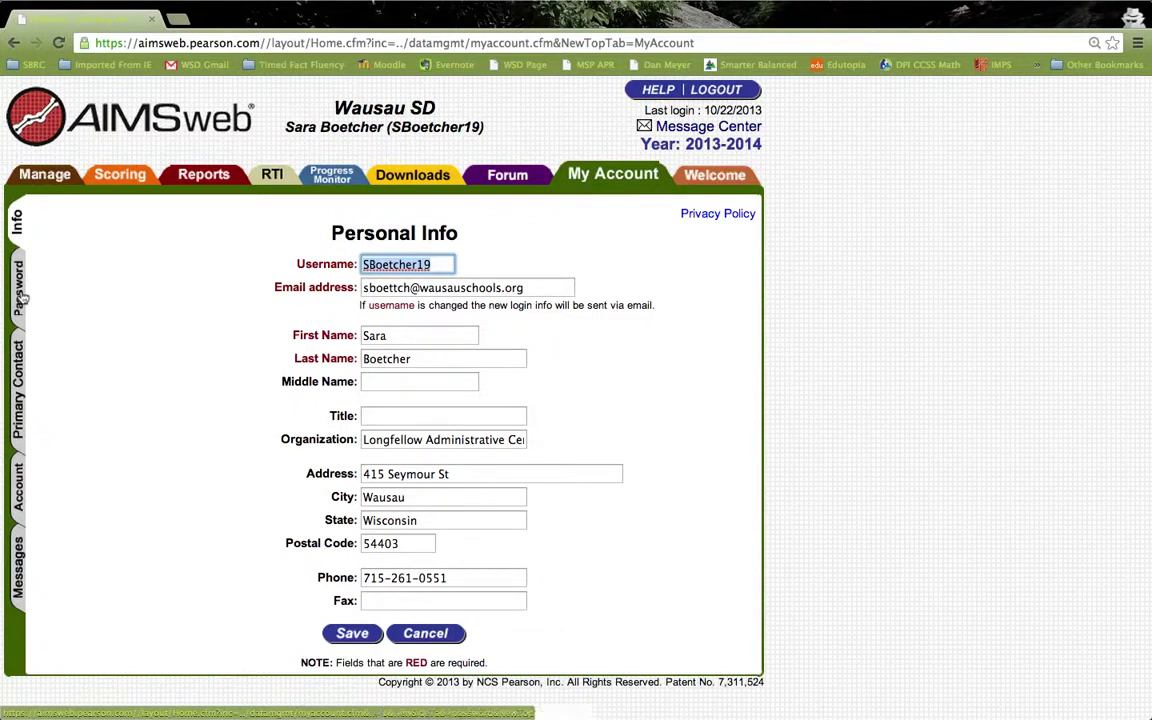
left_click(22, 297)
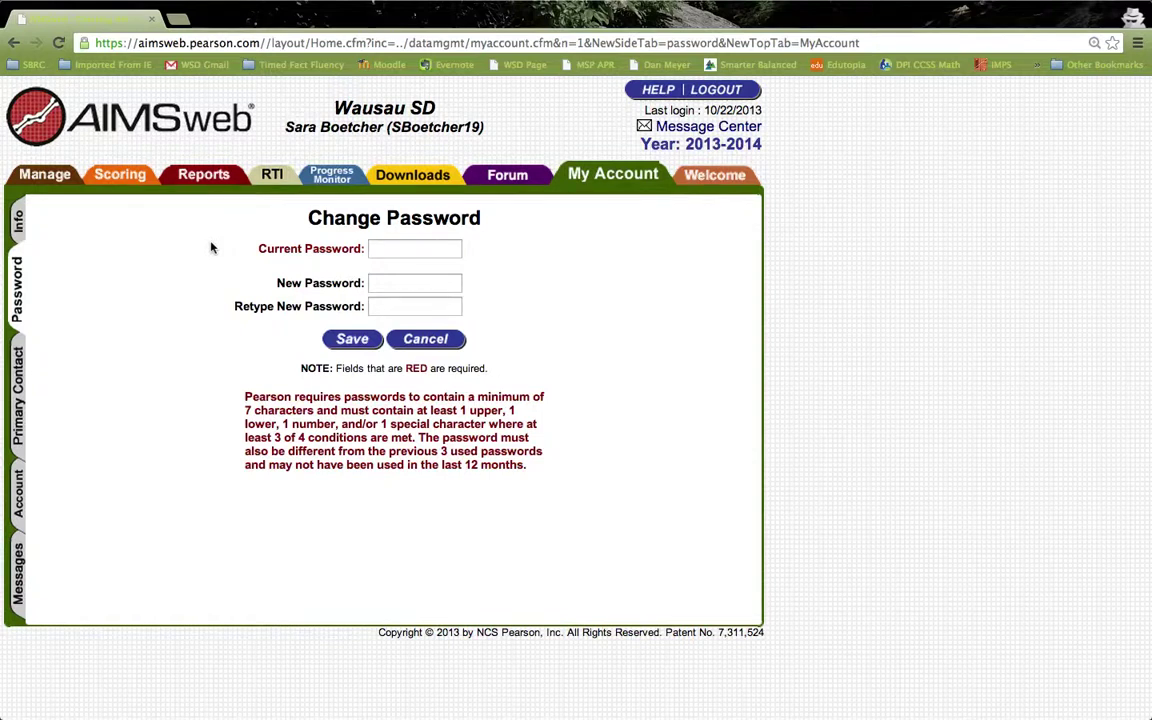
- Open the Downloads area to reach Download Central
left_click(417, 183)
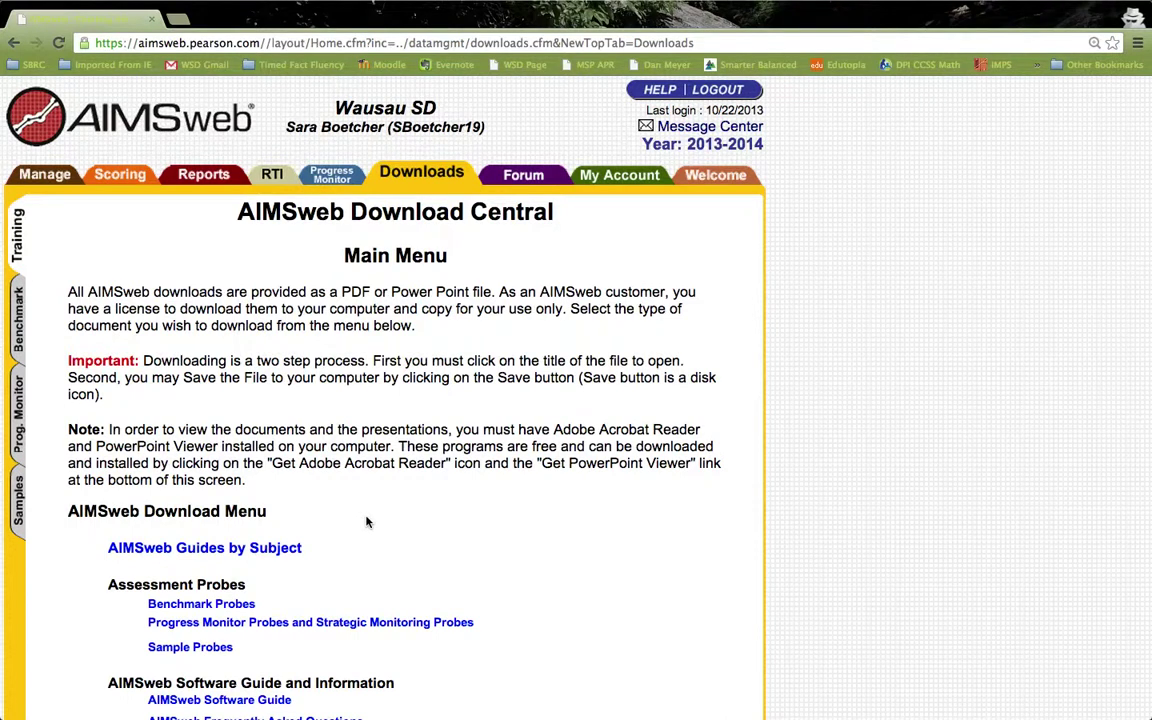
- Scroll through the Download Central menu of guides and probes, then back to the top
scroll(366, 521, "down", 5)
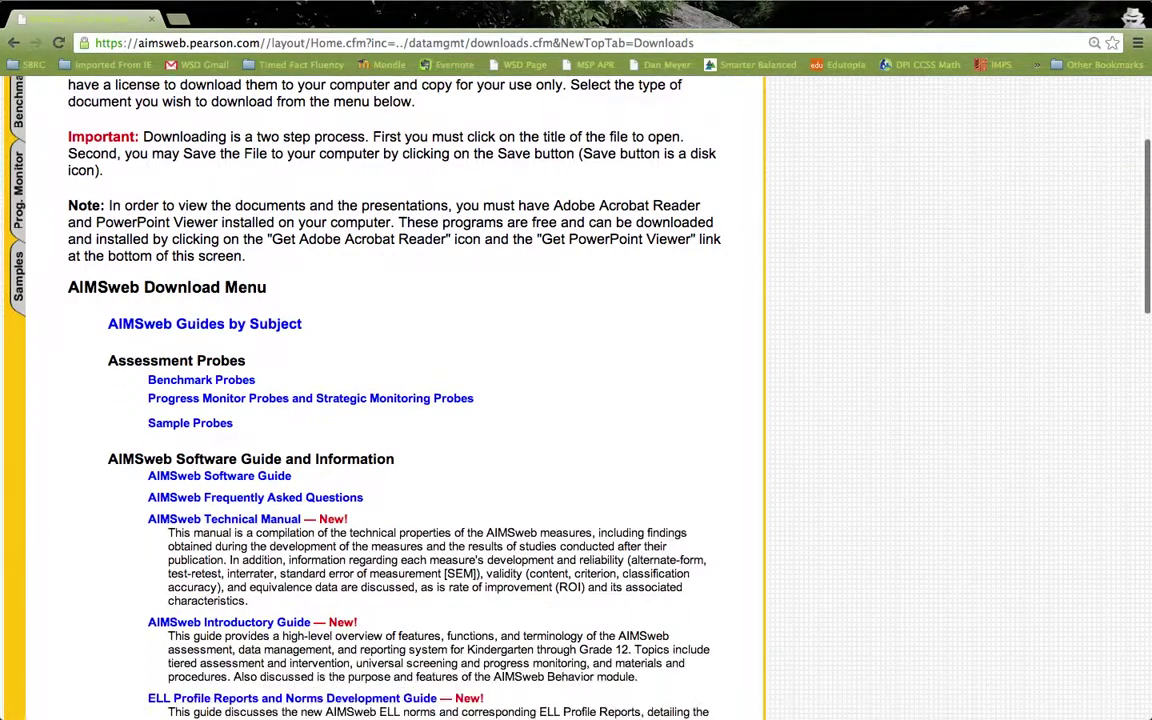
scroll(366, 521, "down", 4)
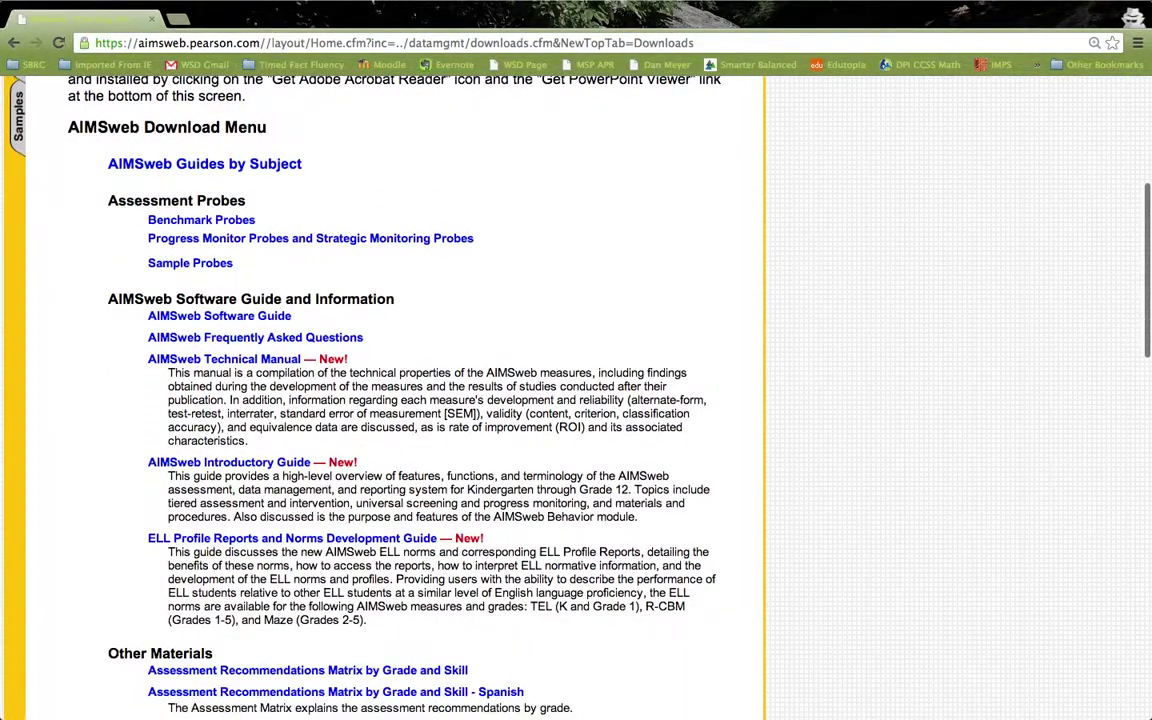
scroll(366, 521, "up", 6)
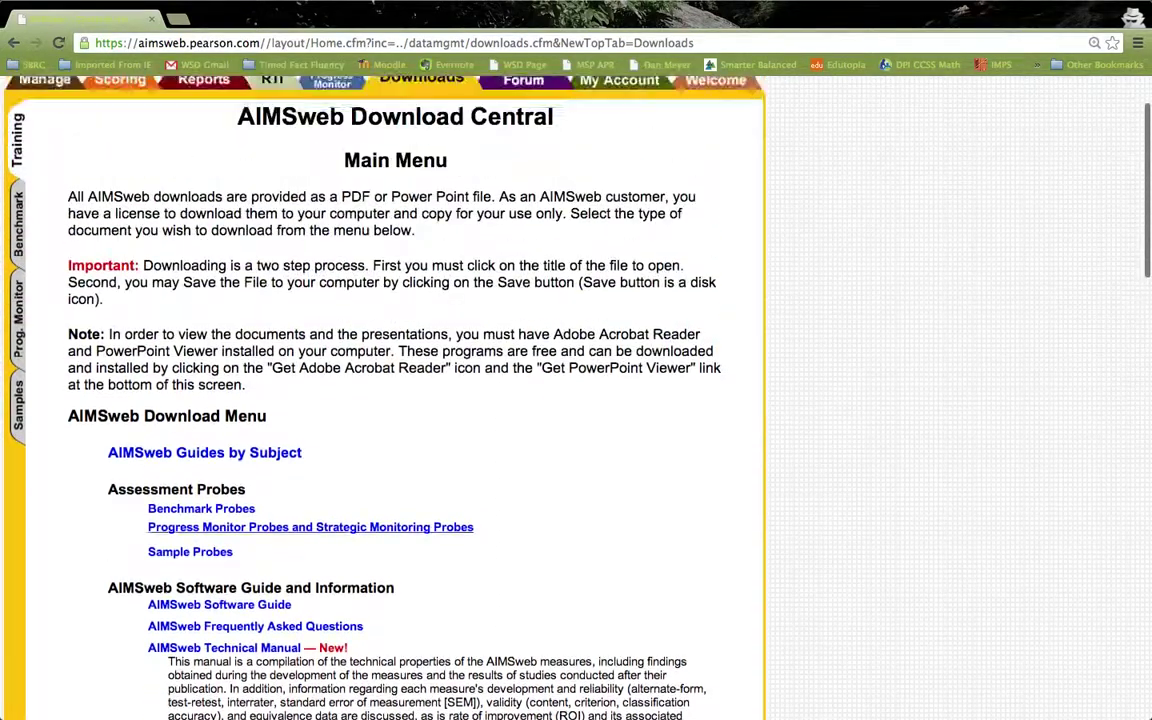
scroll(366, 400, "up", 2)
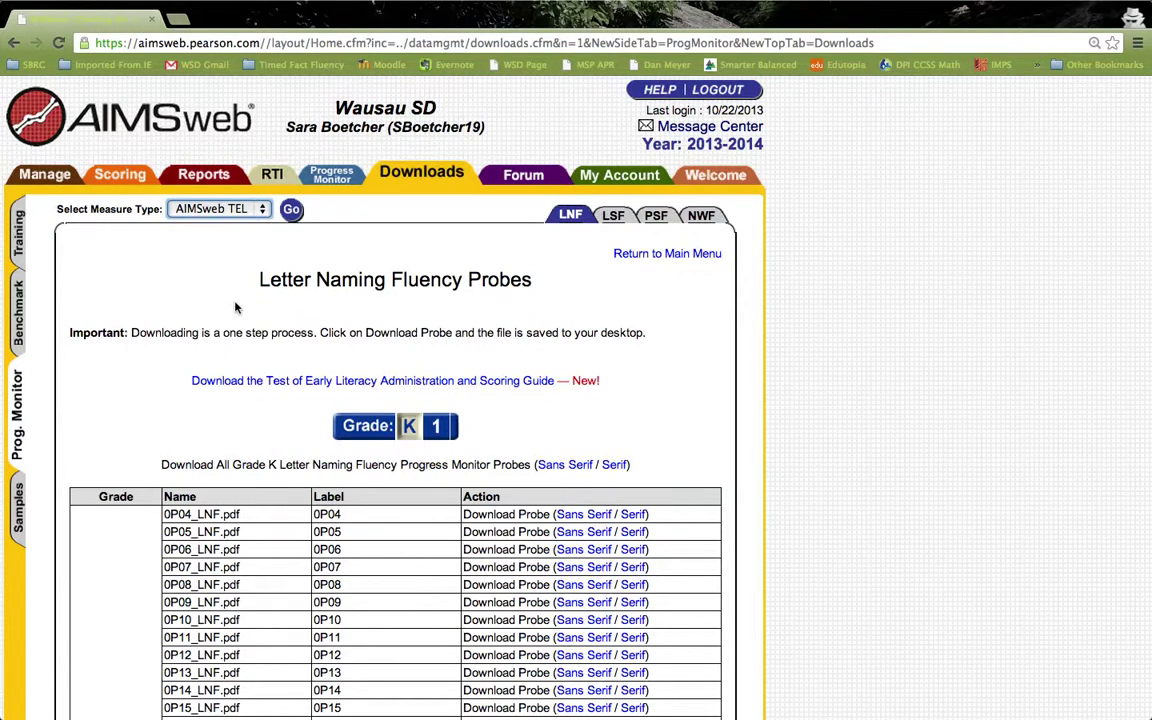
- Open the Select Measure Type list on the Letter Naming Fluency probes page
left_click(263, 208)
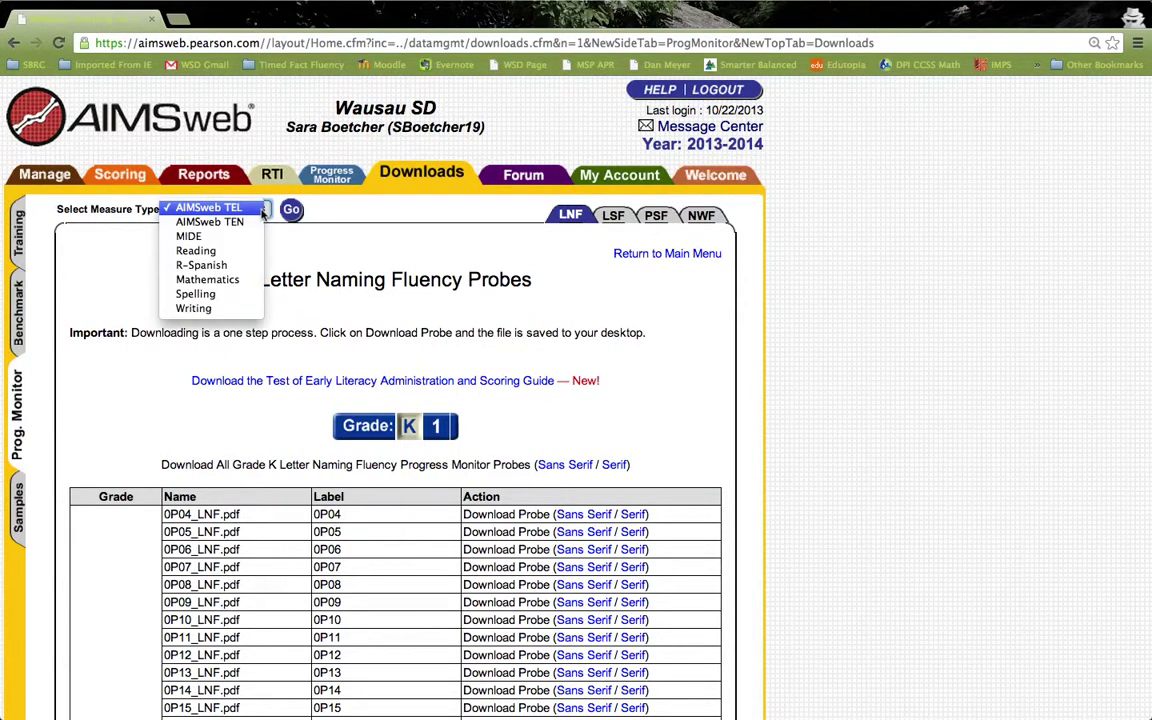
- Set the measure type to Reading and load the standard progress monitor passages
left_click(203, 252)
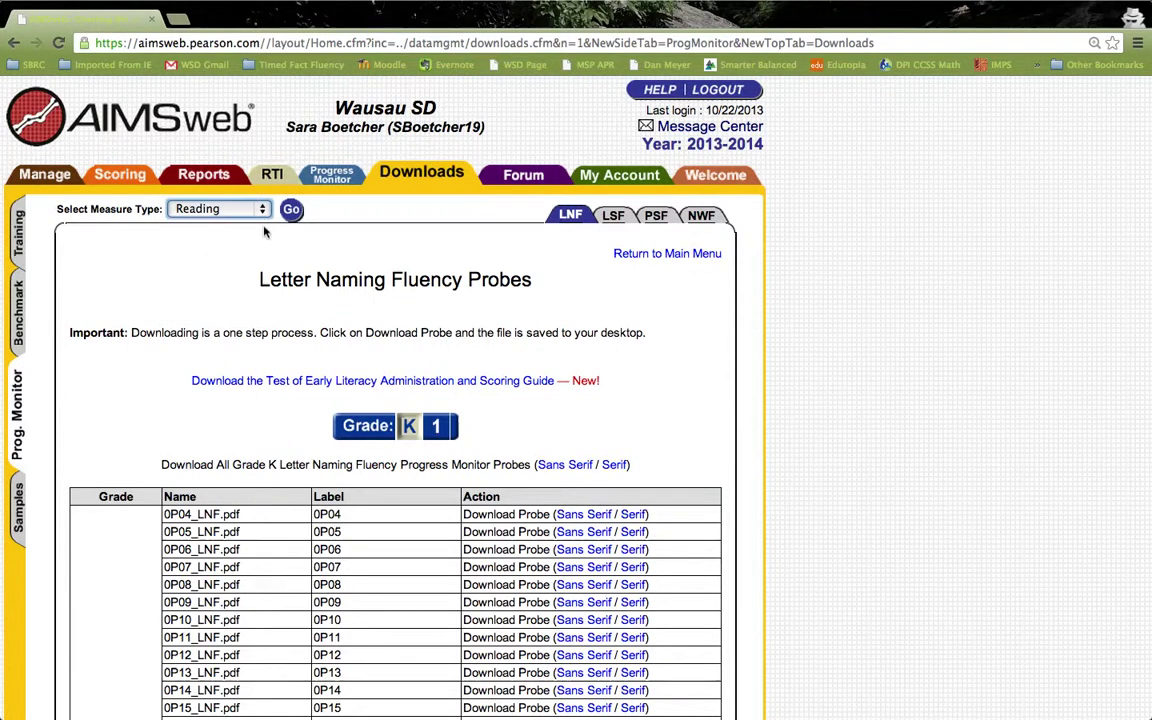
left_click(291, 210)
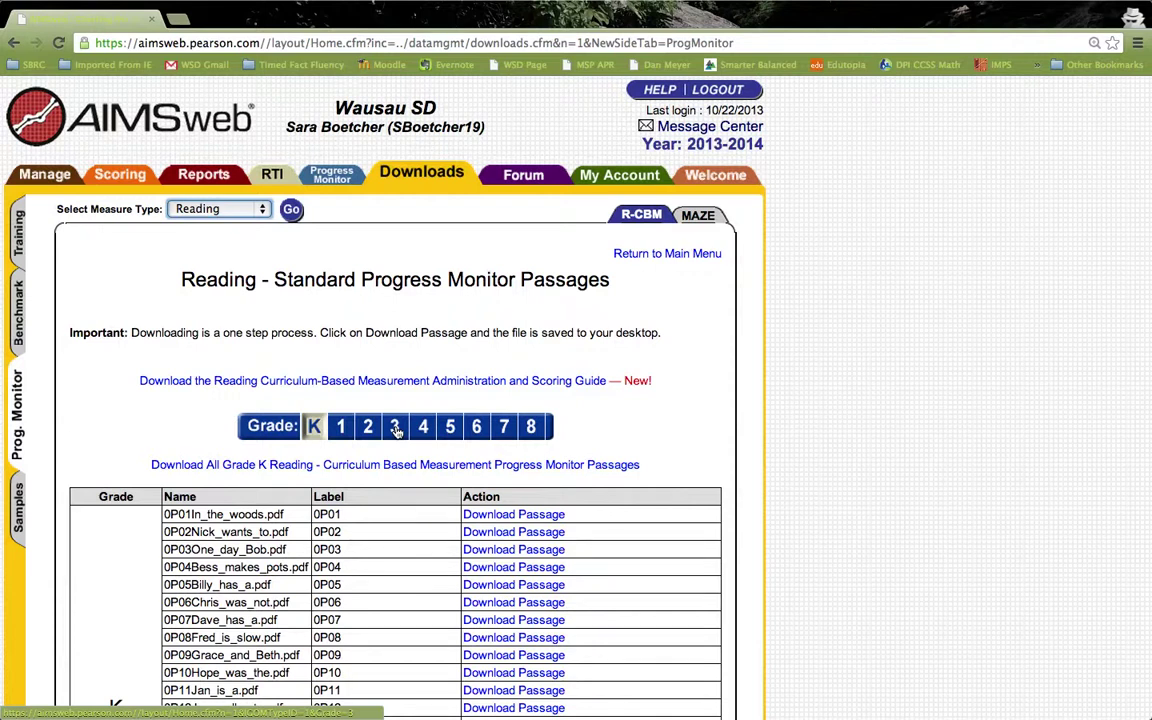
- Select grade 3 to list the R-CBM passage PDFs from 3P04 onward
left_click(396, 428)
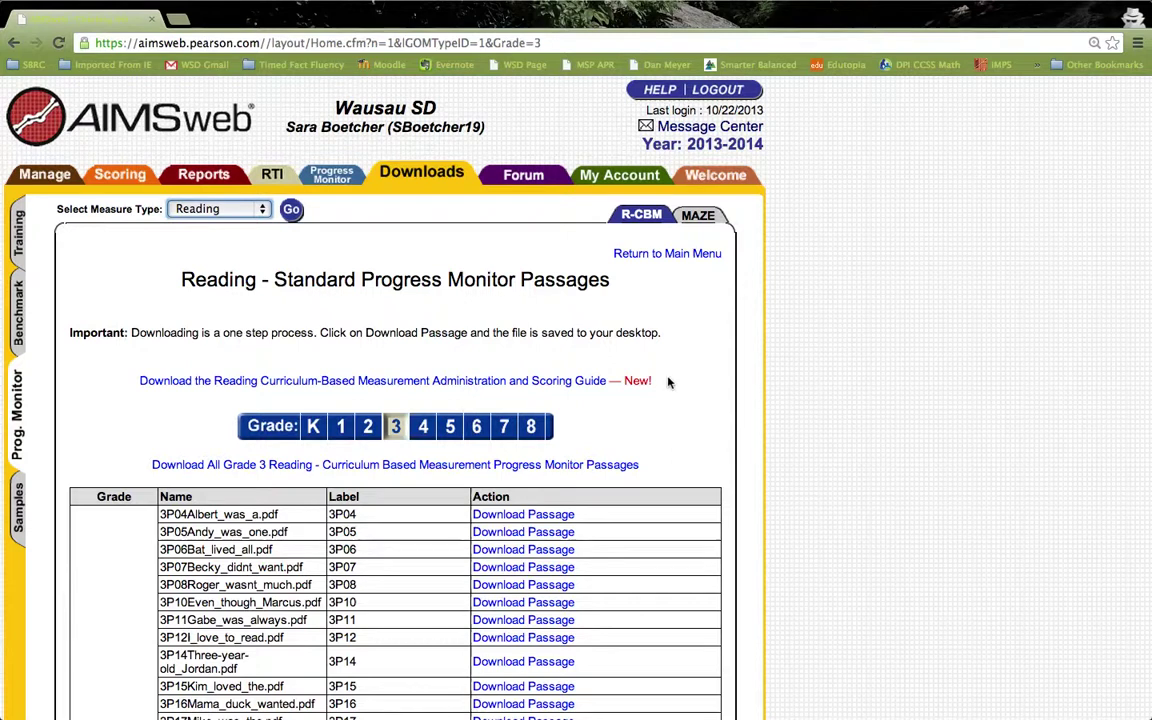
- Go to Scoring, scroll to the grade 3 classes, and open a homeroom's Fall R-CBM scores
left_click(126, 176)
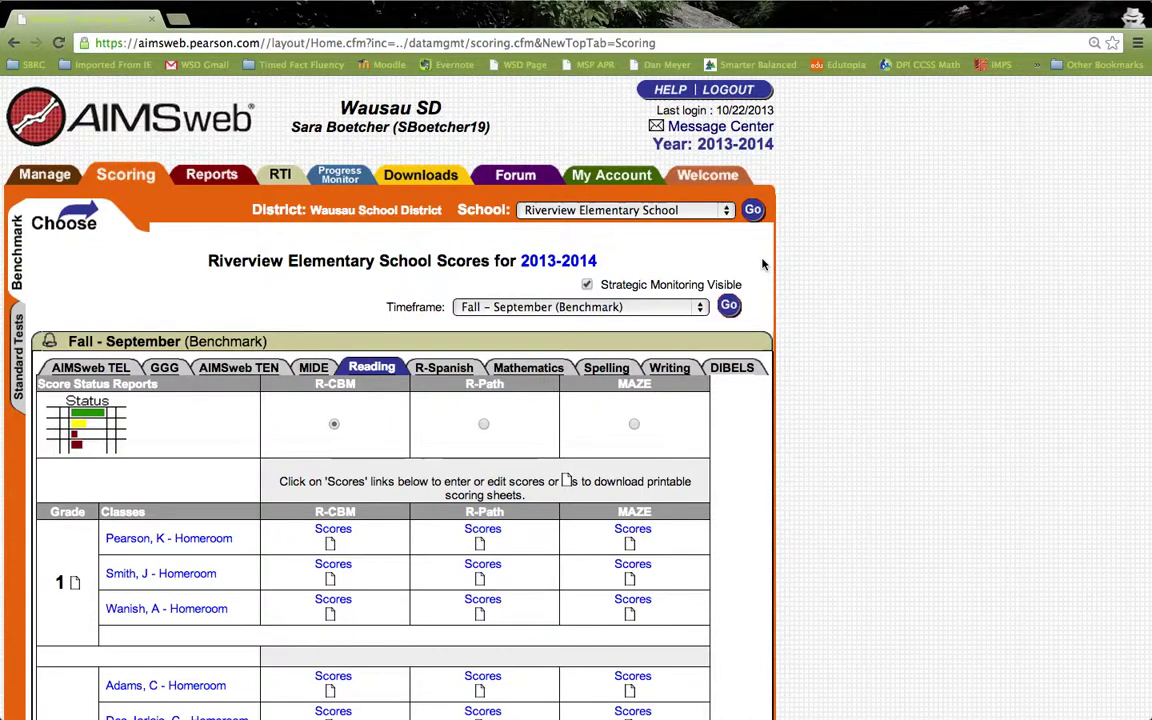
scroll(1076, 290, "down", 5)
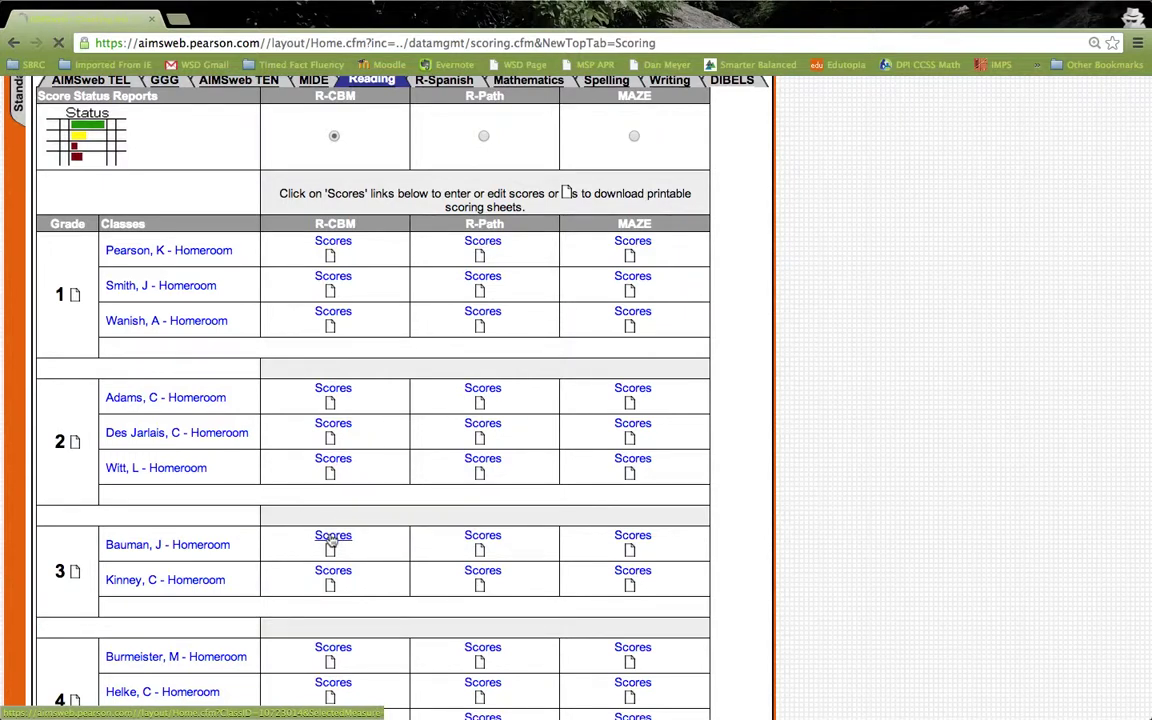
left_click(333, 538)
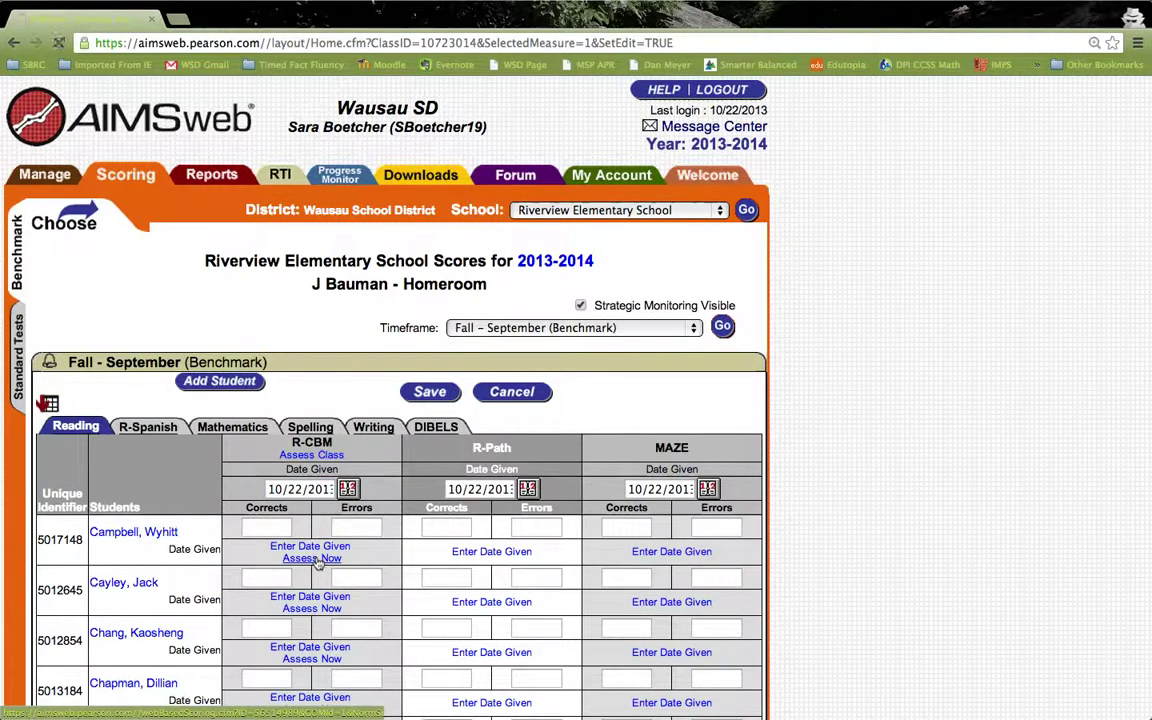
- Start the online R-CBM assessment for the class's first student
left_click(316, 559)
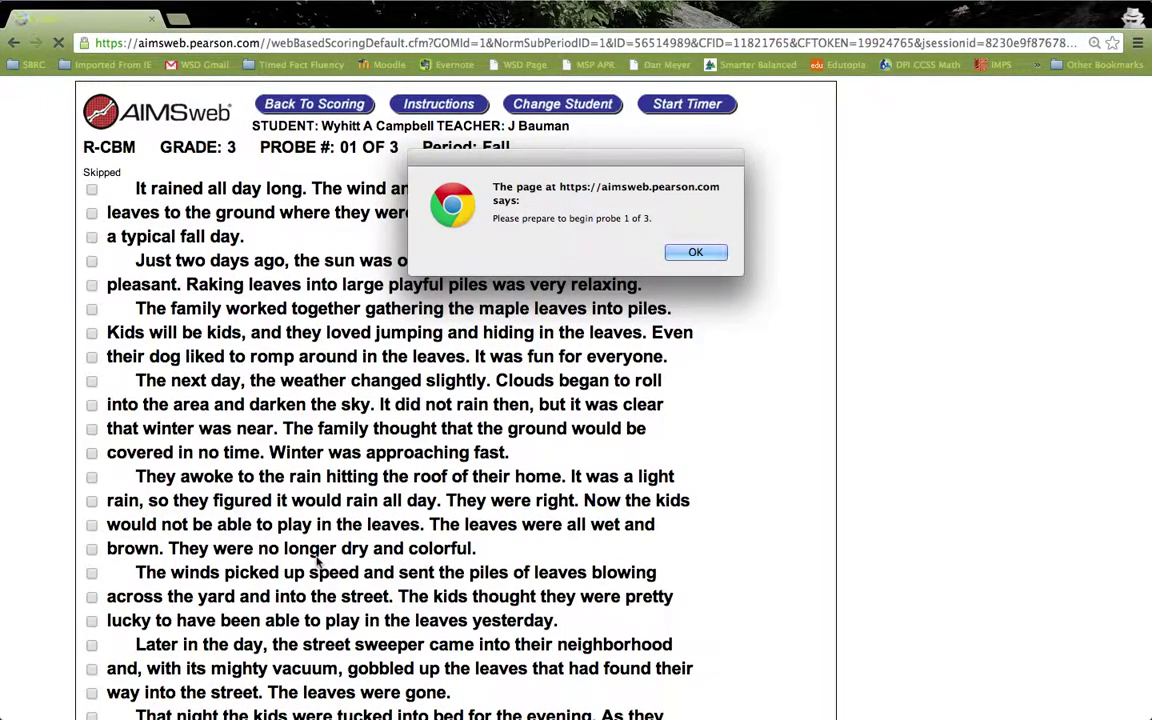
- Dismiss the probe 1 of 3 notice and start the one-minute reading timer
left_click(690, 253)
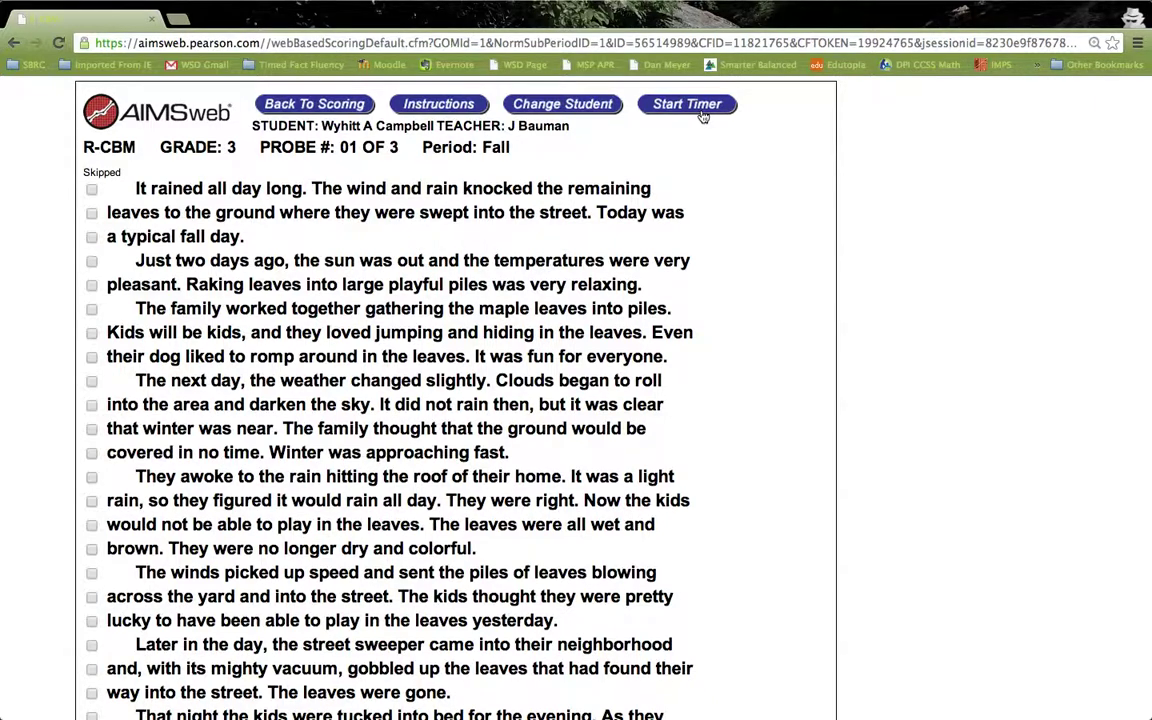
left_click(703, 117)
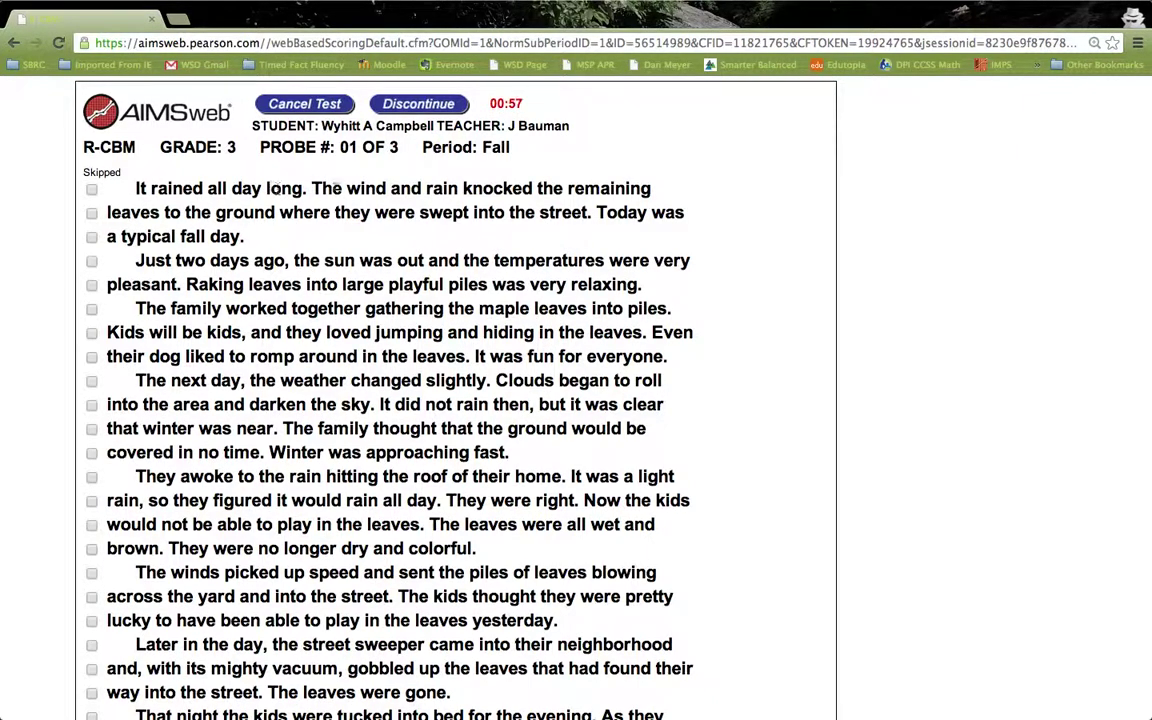
- Mark 'and', 'knocked' and 'where' as errors during probe 1's one-minute timed reading
left_click(408, 188)
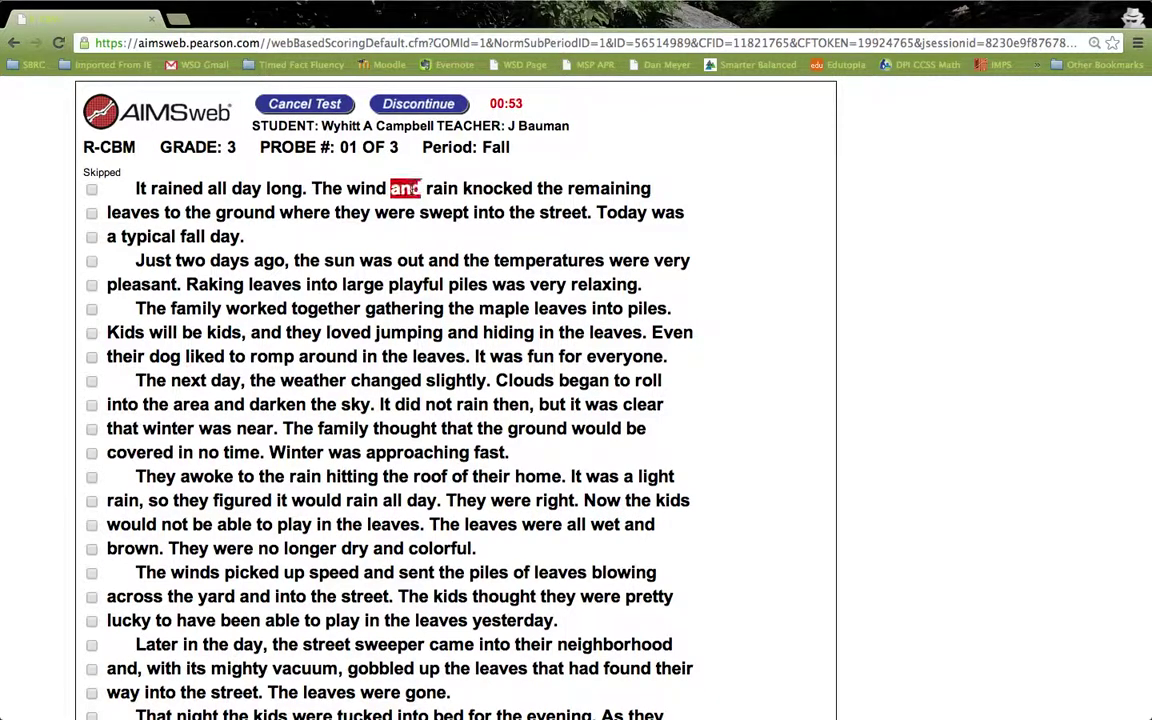
left_click(508, 189)
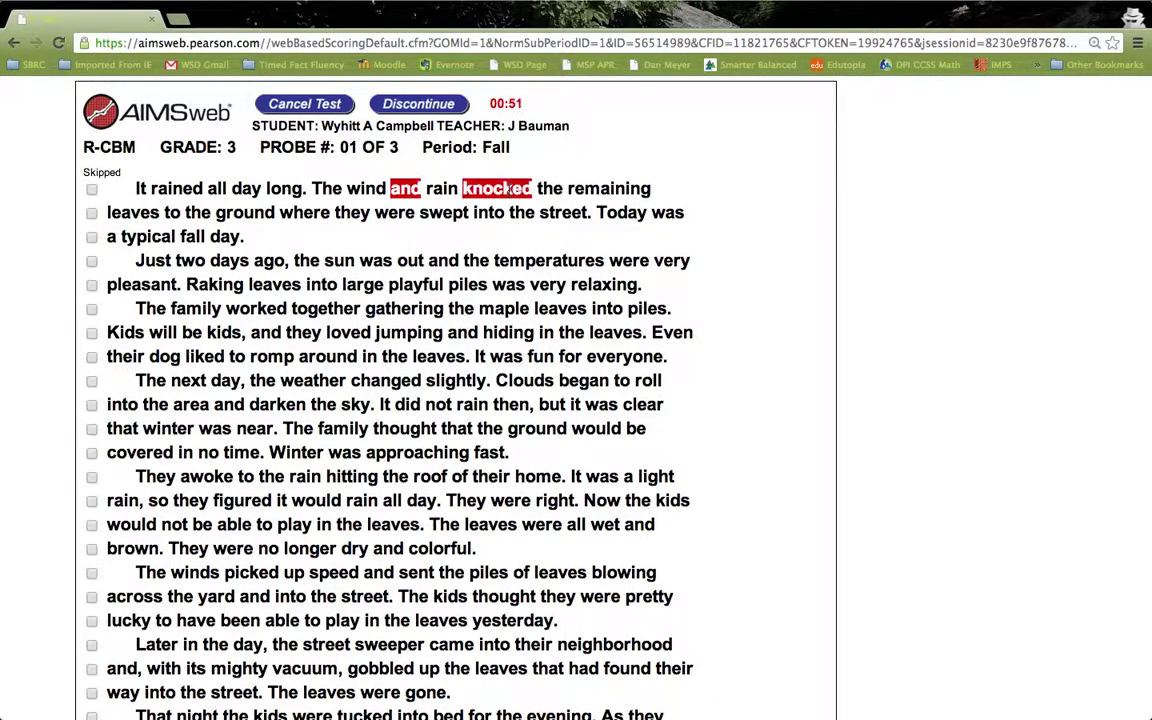
left_click(316, 213)
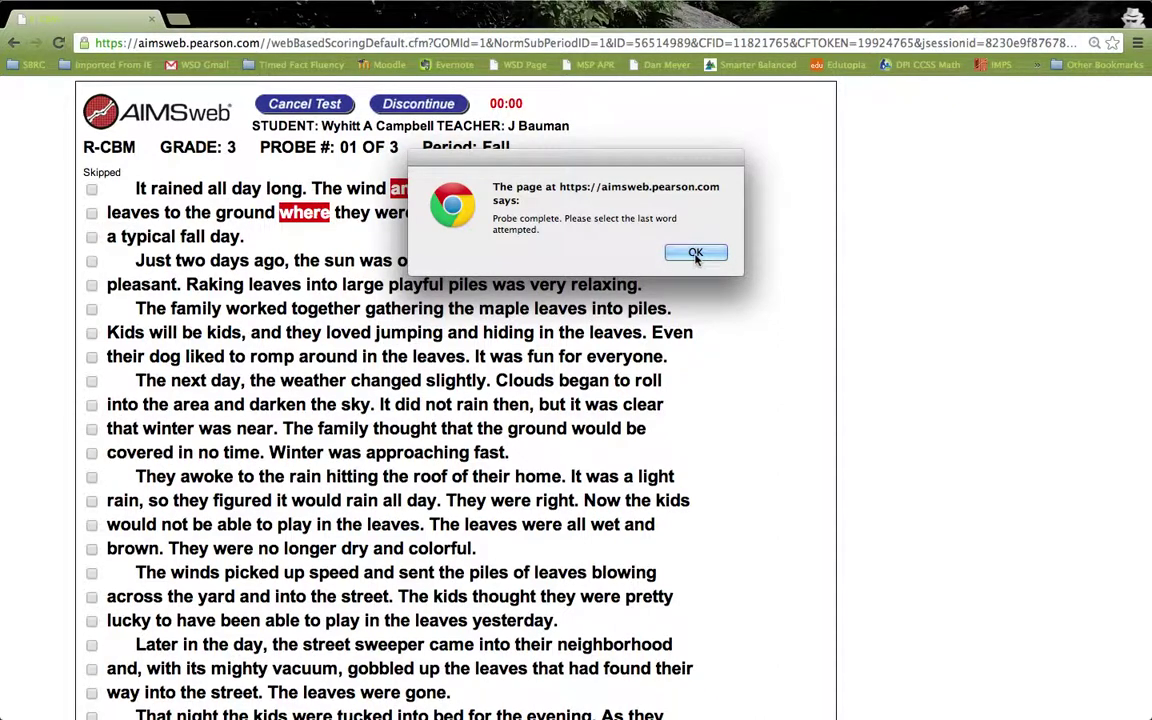
- Set 'piles.' as the last word attempted, recording 59 correct and 3 errors for probe 1
left_click(696, 255)
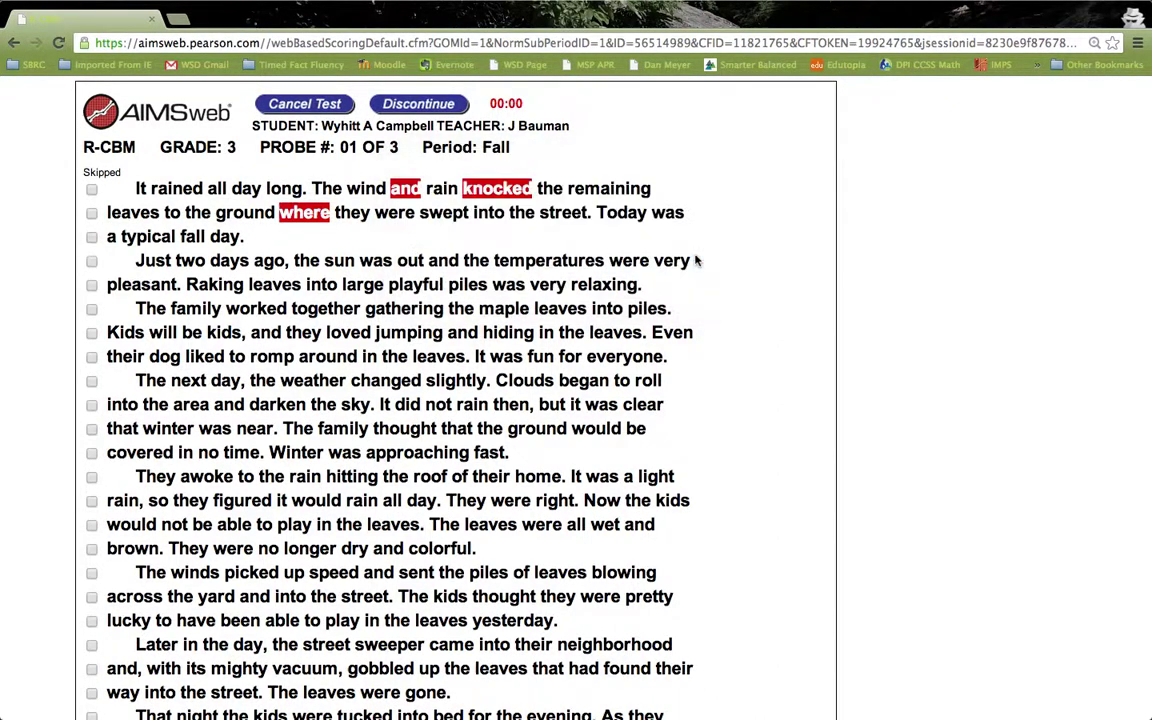
left_click(647, 309)
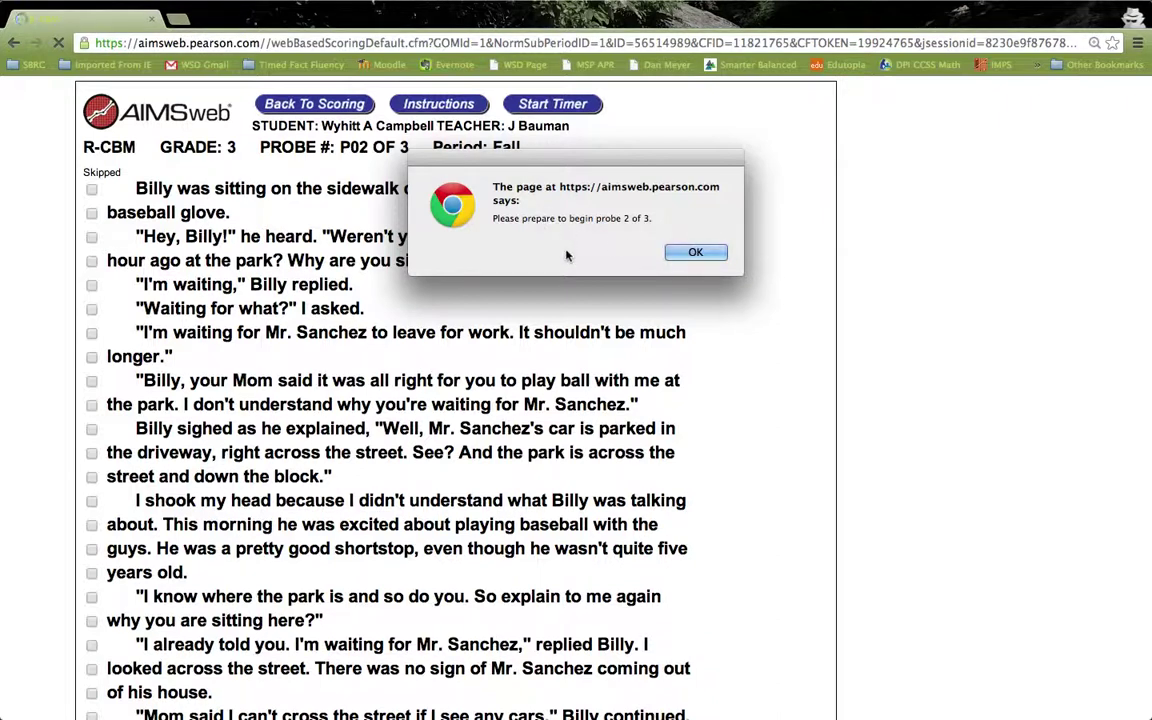
left_click(694, 253)
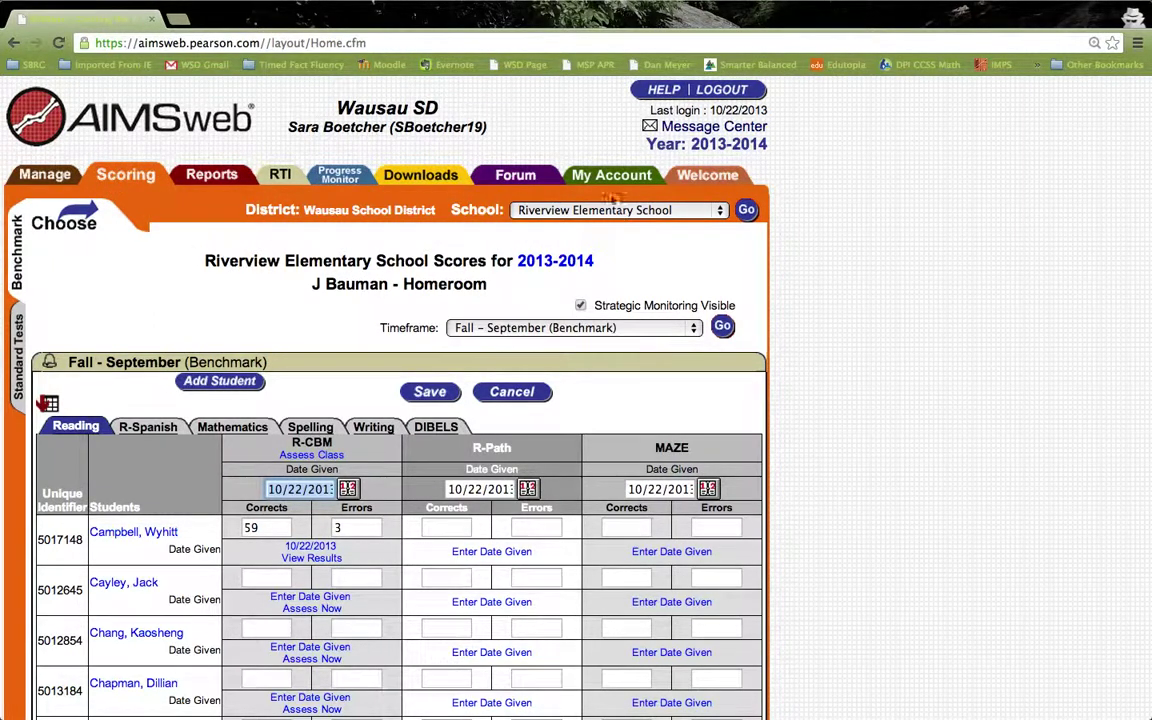
- Switch to the Welcome tab showing the Getting Started using AIMSweb guide
left_click(720, 180)
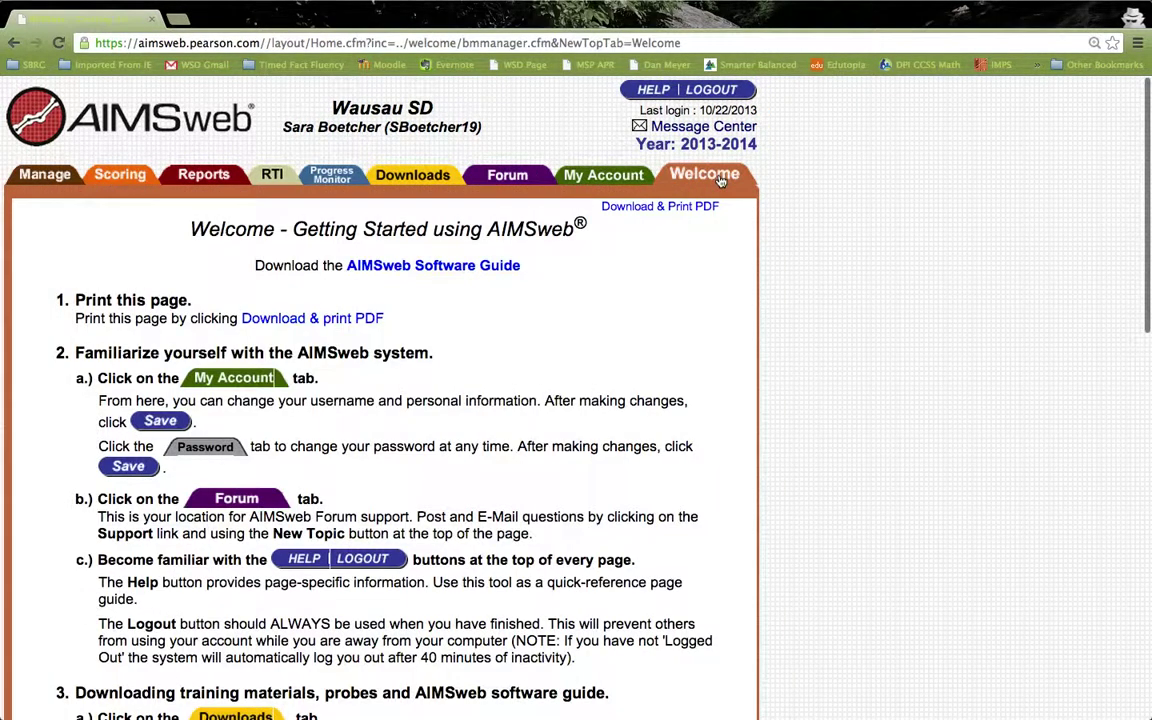